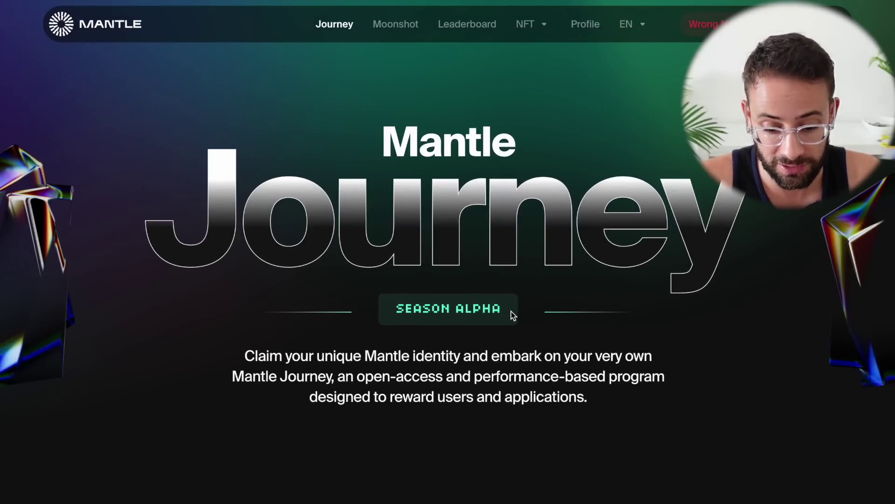
Review the Mantle Journey page's profile creation steps and the list of ways to earn MJ Miles
scroll(511, 313, down, 4)
scroll(511, 311, down, 10)
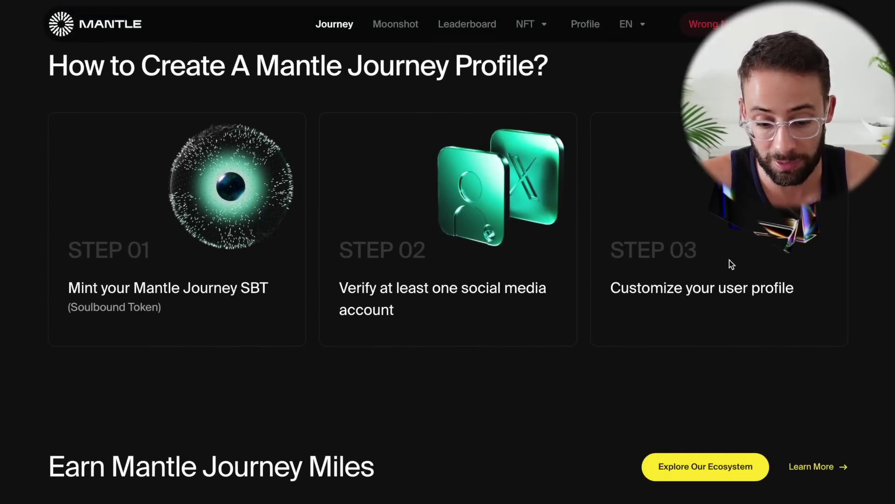
scroll(729, 259, down, 2)
scroll(729, 259, down, 5)
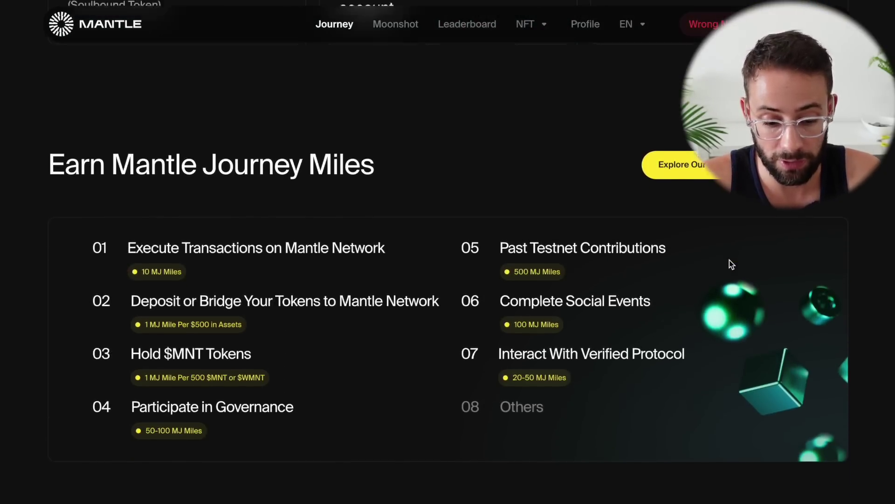
key(Home)
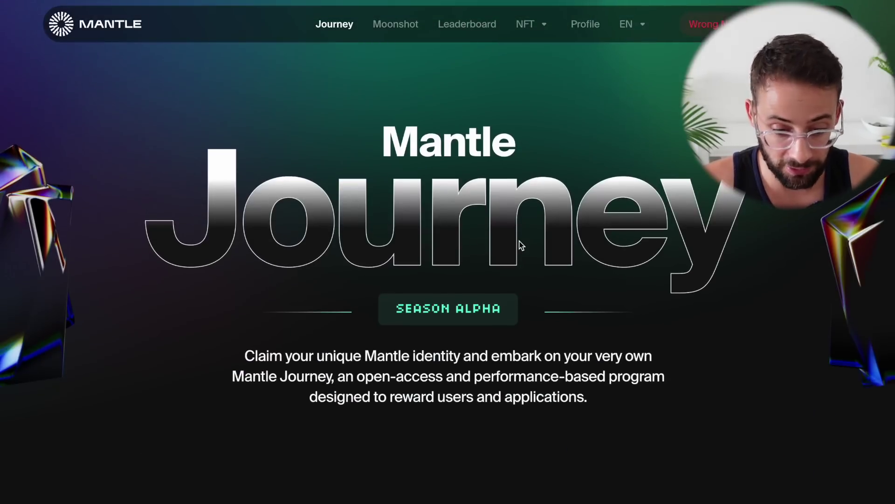
scroll(518, 244, down, 7)
scroll(521, 245, down, 5)
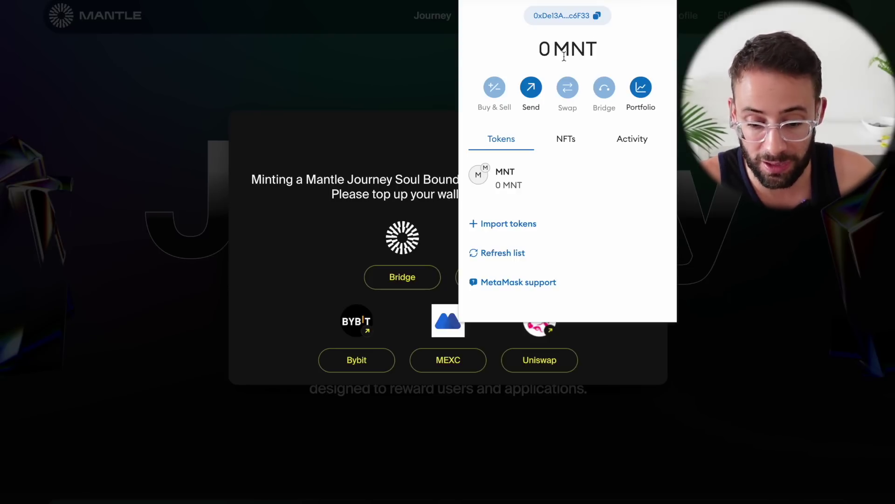
Check the top-up options for the $MNT minting gas fee and the wallet's MNT balance
click(466, 346)
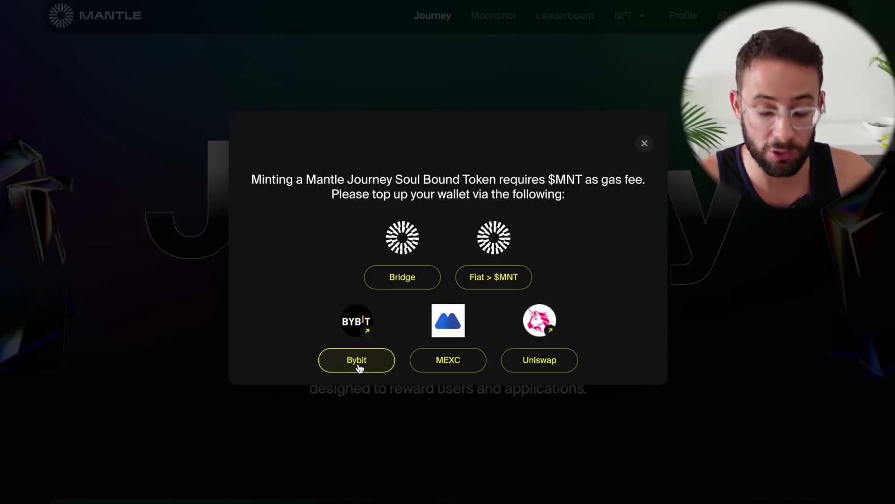
click(601, 2)
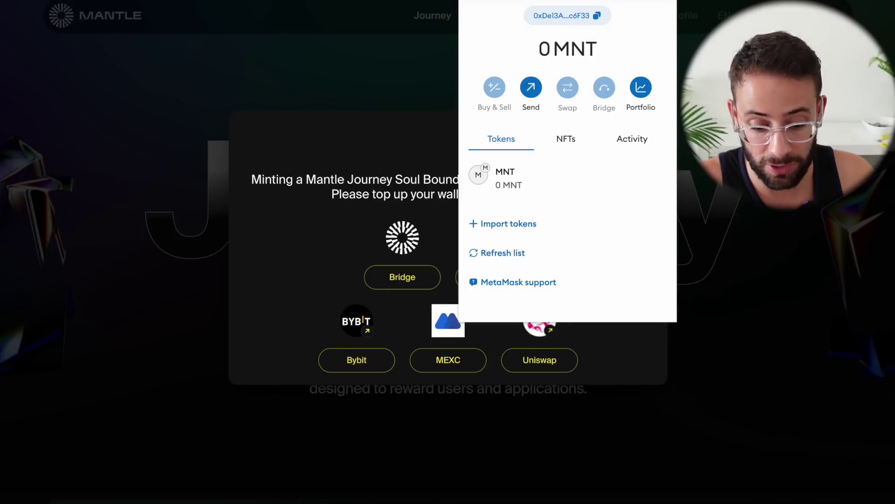
key(Escape)
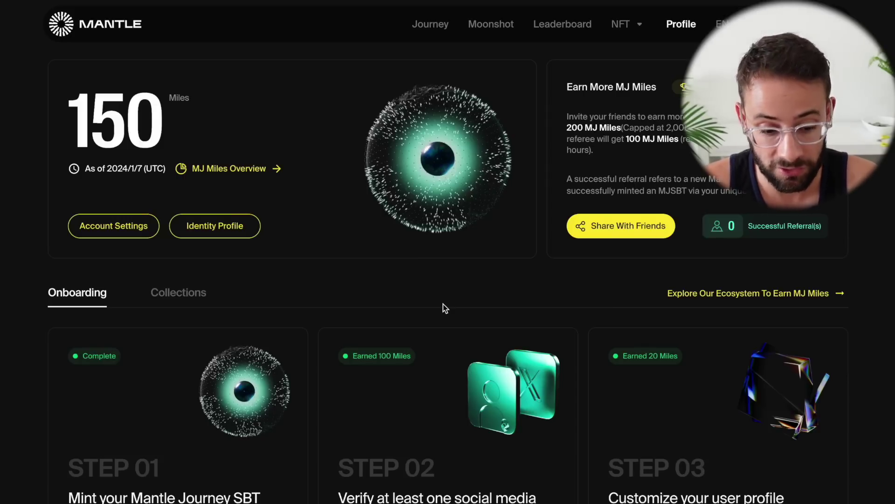
Review the profile's onboarding steps and open the MJ Miles Overview to examine the Season Alpha breakdown and daily updates
scroll(417, 274, down, 3)
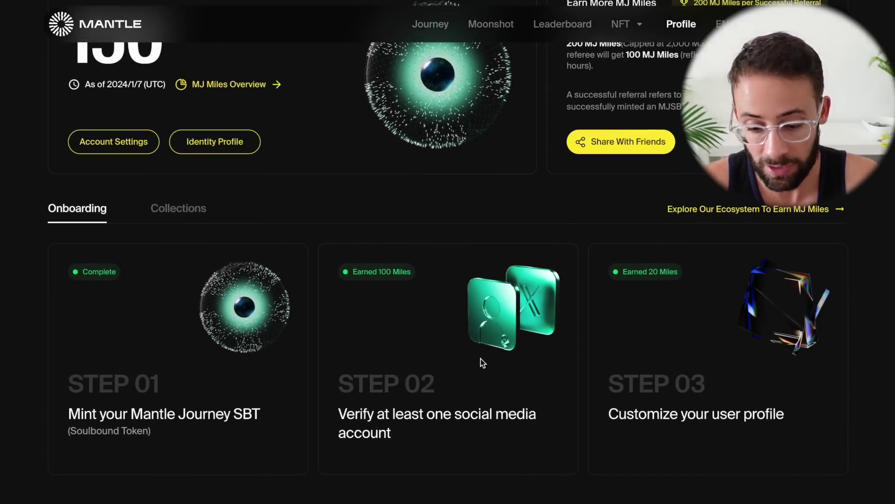
scroll(692, 346, up, 3)
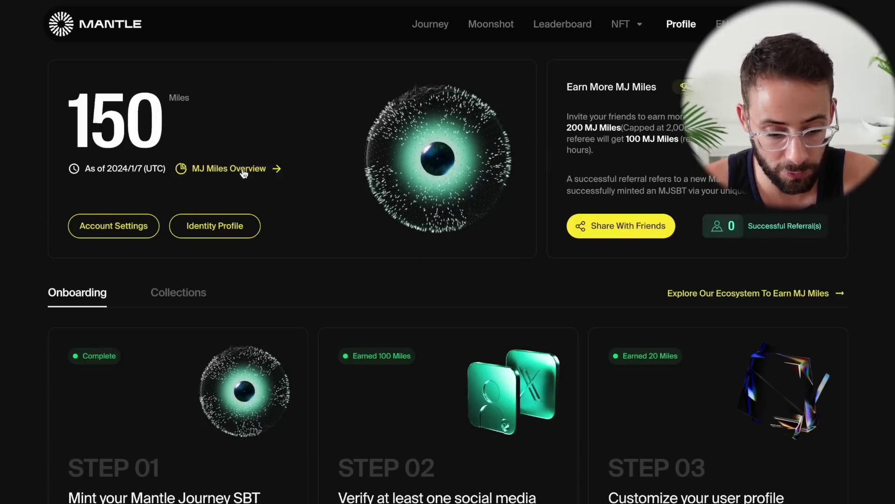
click(240, 170)
scroll(244, 262, up, 1)
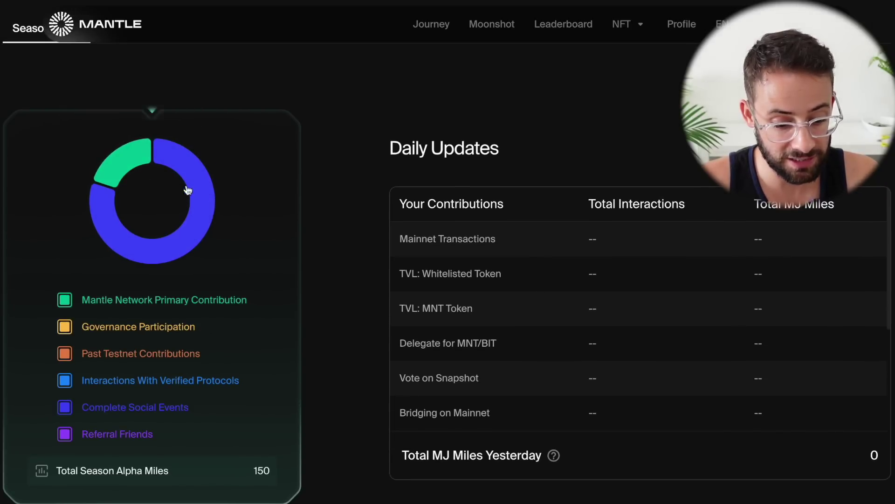
mouse_move(196, 194)
scroll(306, 310, up, 1)
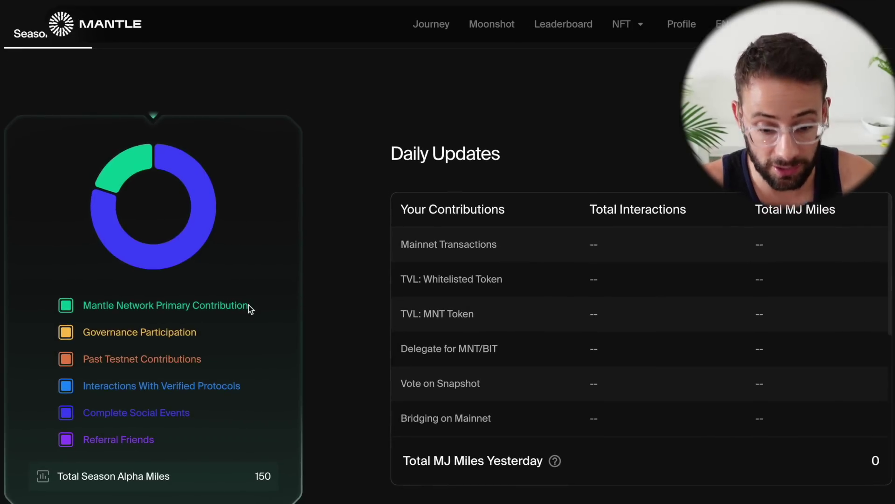
scroll(250, 308, up, 3)
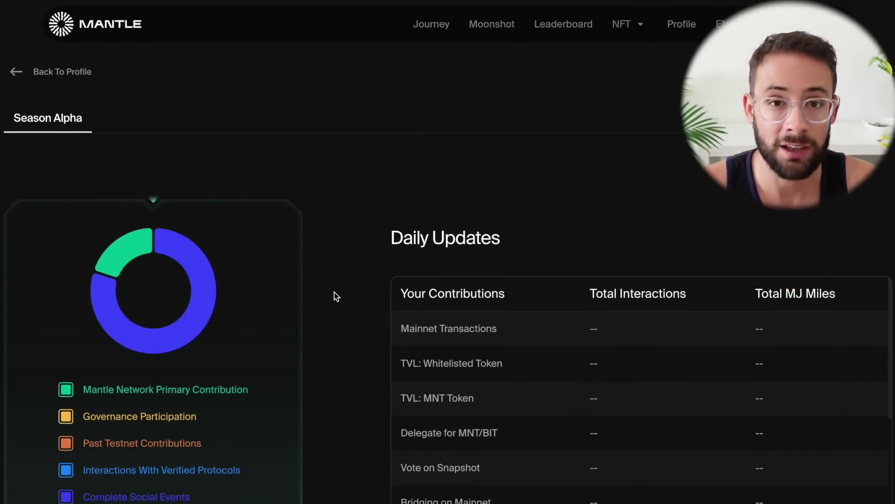
scroll(336, 296, down, 2)
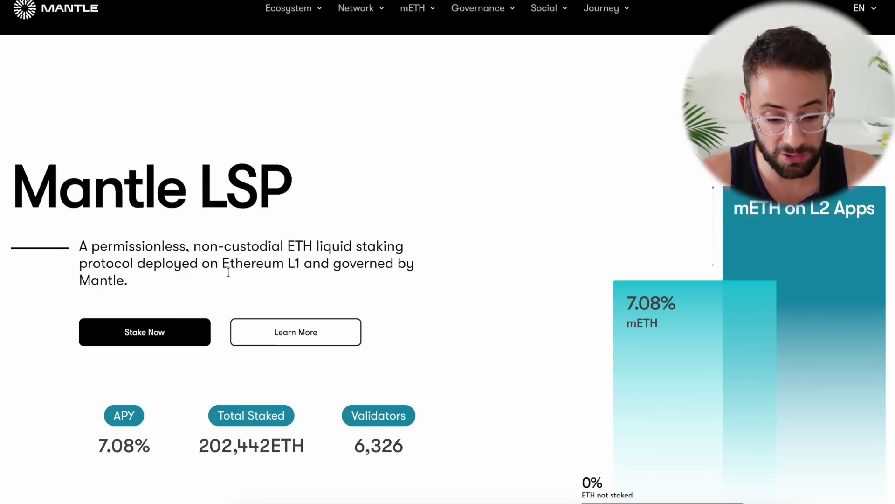
Open the ETH staking page from the Mantle LSP site and bring the stake form into view
scroll(187, 305, down, 1)
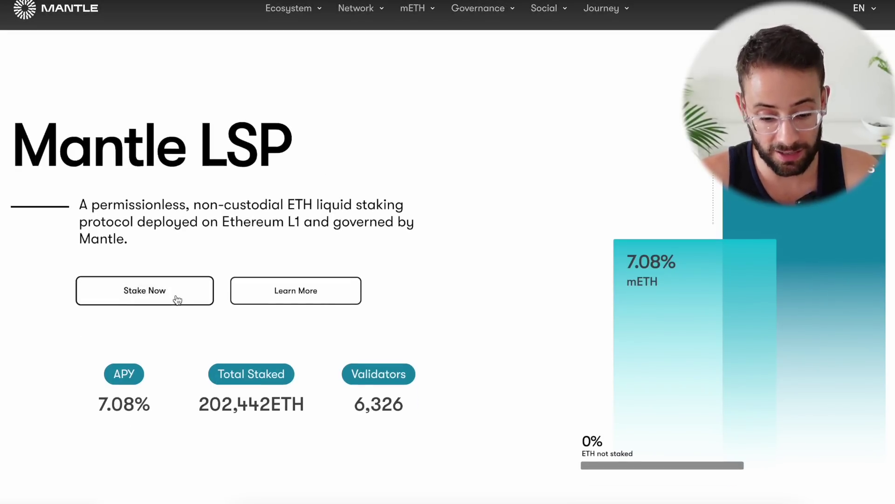
click(177, 299)
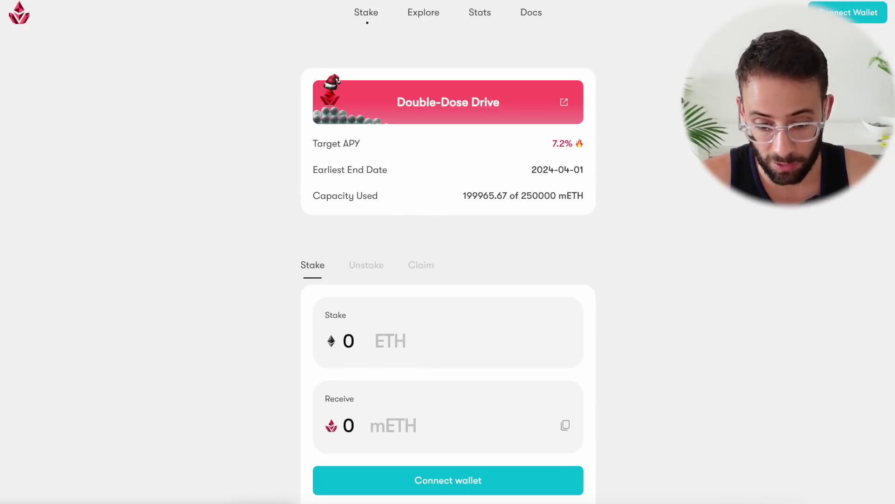
scroll(627, 208, down, 1)
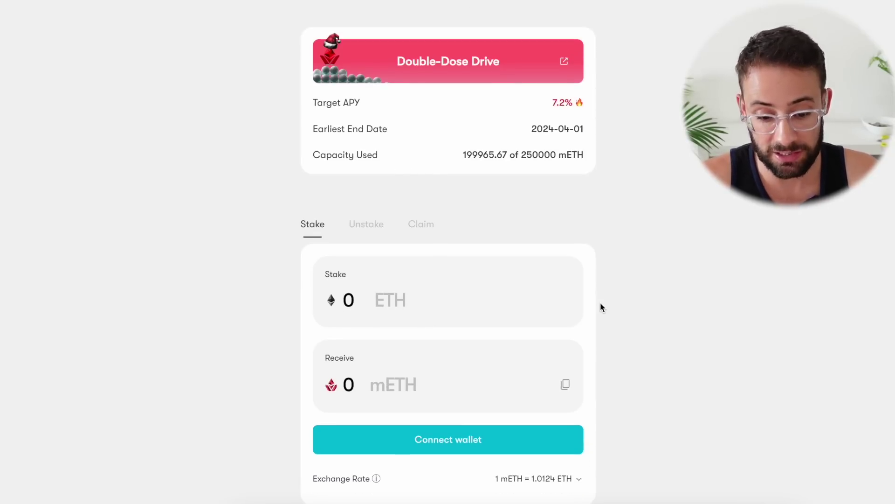
scroll(600, 303, down, 1)
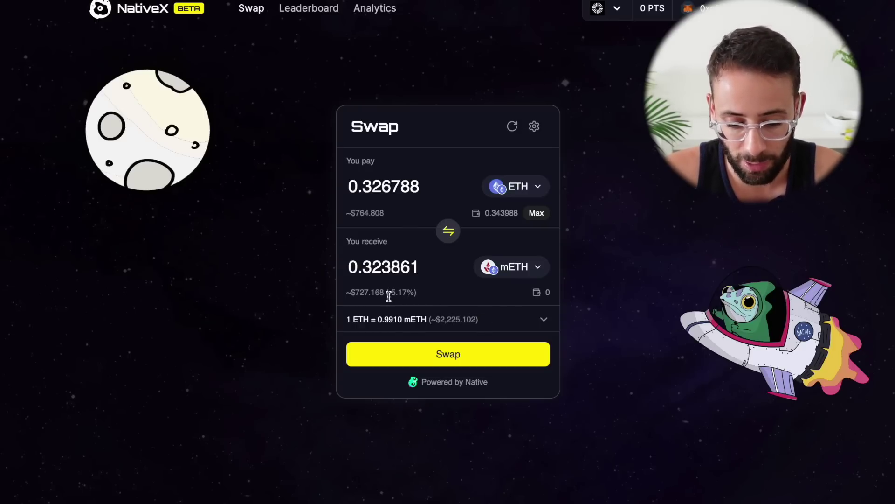
Compare the ETH-to-mETH swap loss on NativeX with the rate and target APY on the mETH staking page
drag(417, 295, 387, 295)
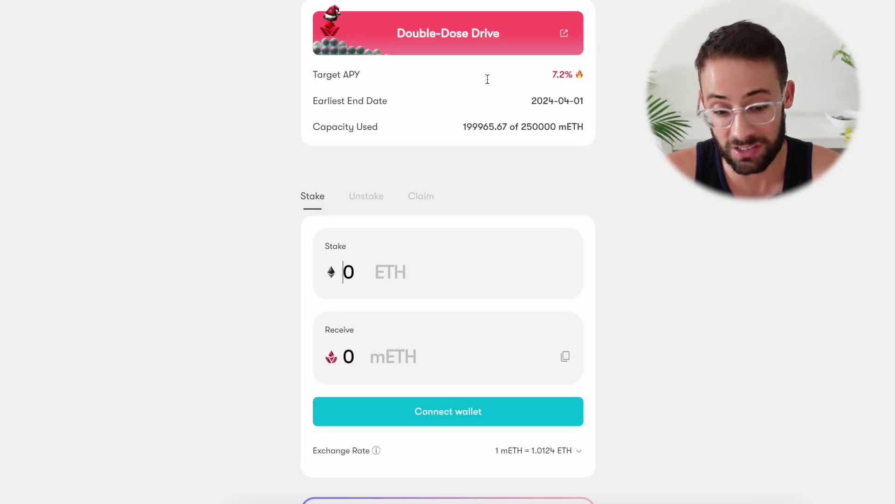
scroll(516, 228, down, 2)
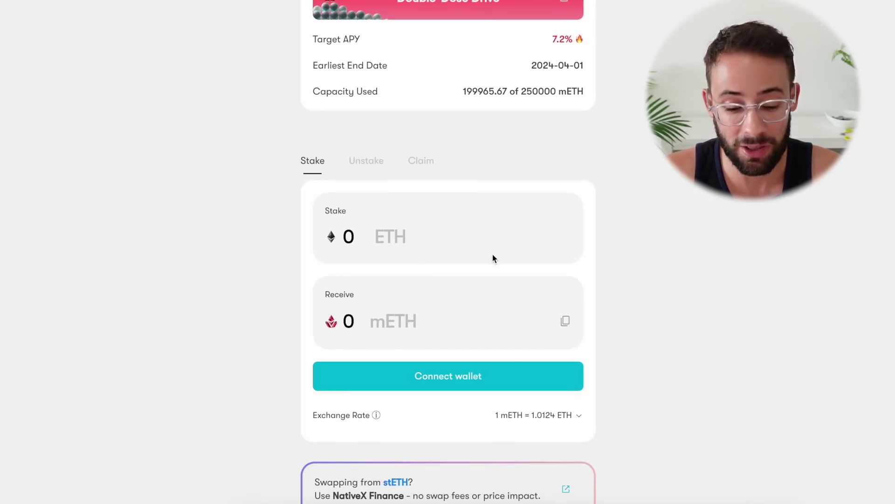
scroll(493, 254, up, 3)
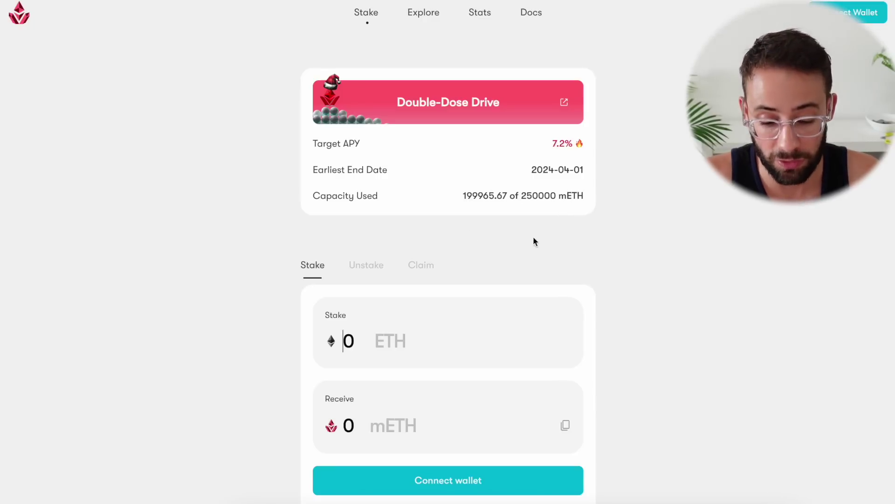
Connect the wallet to the mETH staking page
scroll(606, 187, up, 1)
scroll(613, 175, down, 1)
click(866, 13)
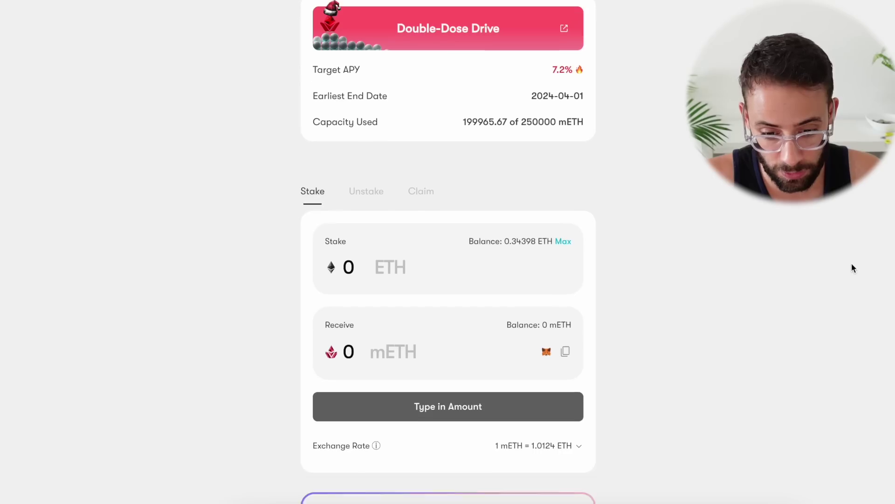
Set the amount to stake to 0.33 ETH
scroll(646, 240, down, 1)
click(381, 253)
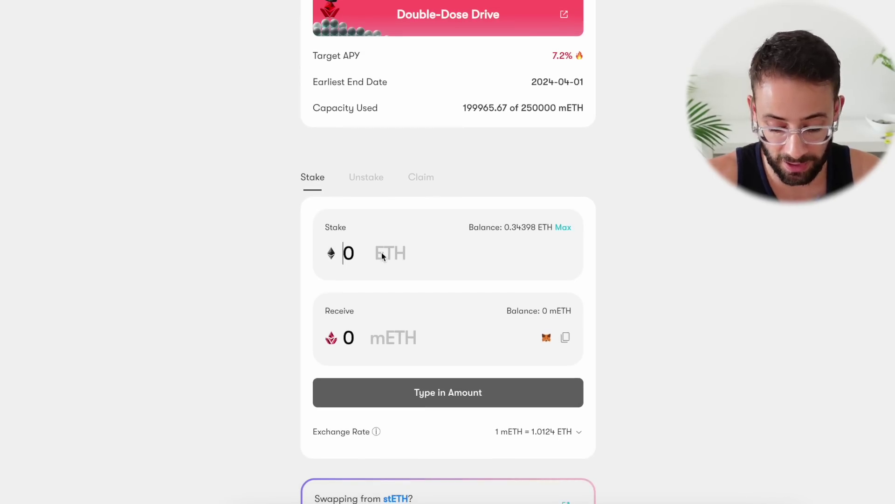
text(0.333)
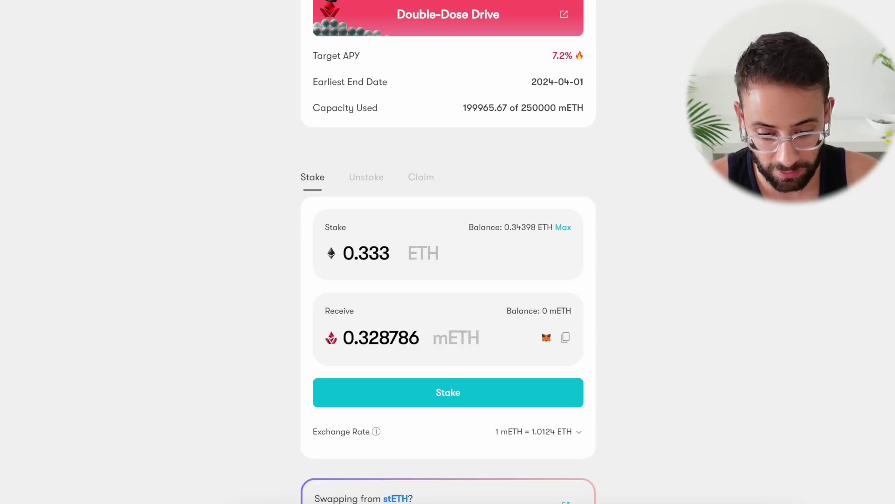
key(BackSpace)
scroll(371, 317, down, 1)
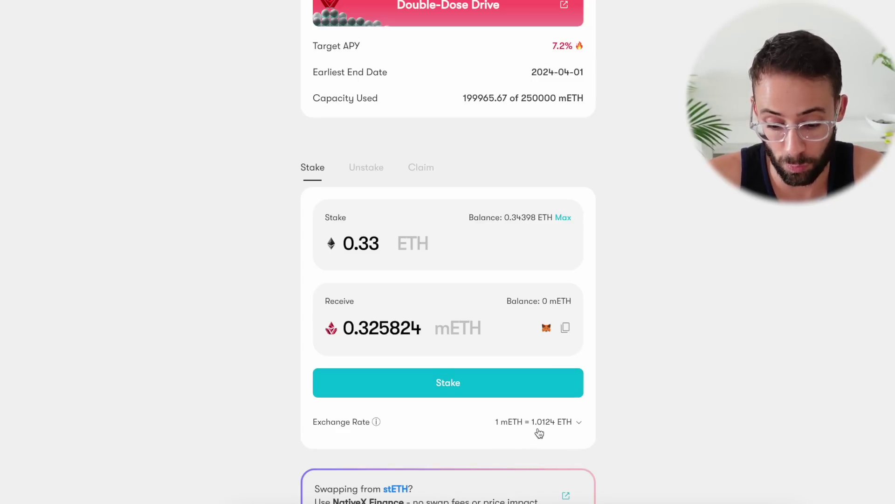
Expand the exchange rate details to review the minimum received, adjustment rate and reward fee
click(573, 422)
scroll(714, 310, down, 3)
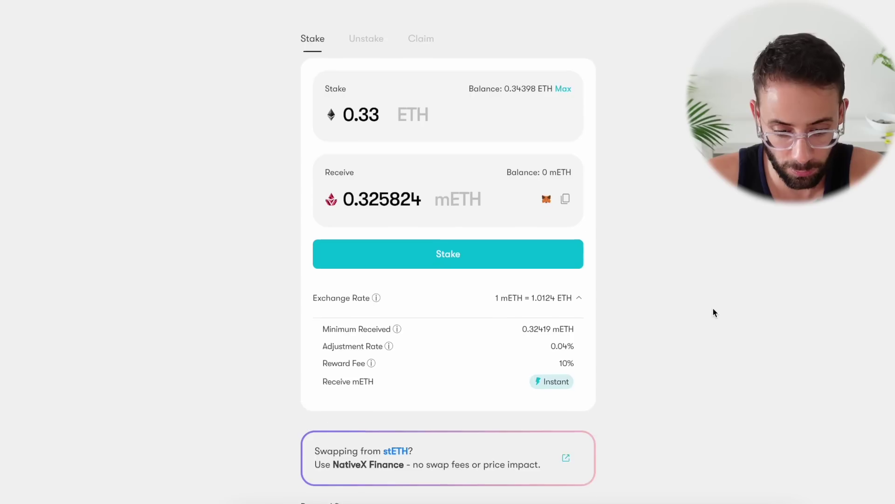
scroll(713, 307, up, 1)
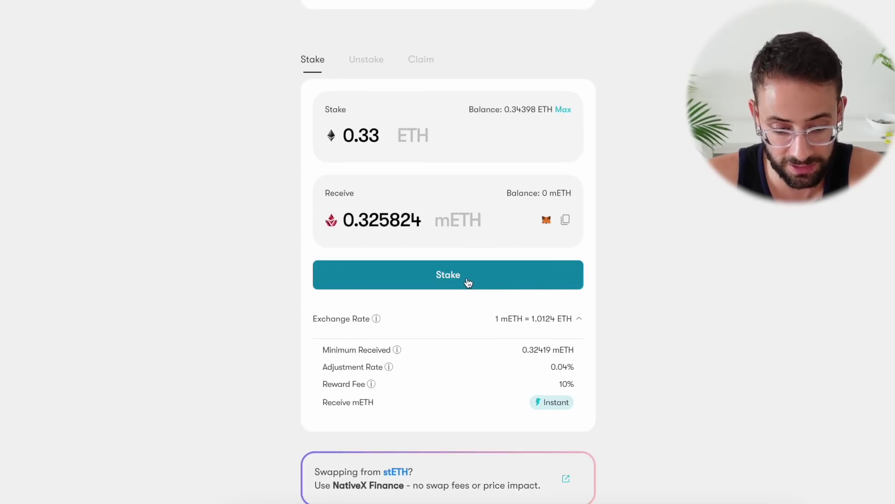
Submit the ETH stake for review and check the transaction cost explanation against current network gas prices
click(468, 283)
mouse_move(386, 224)
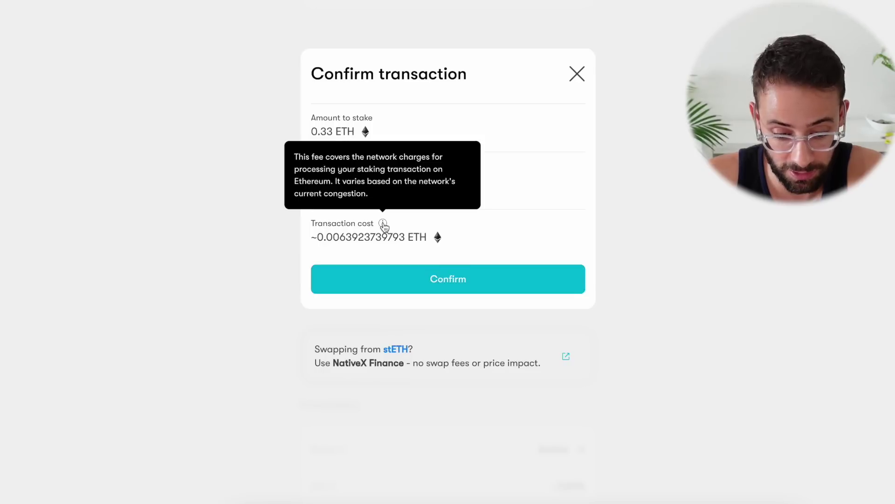
click(528, 0)
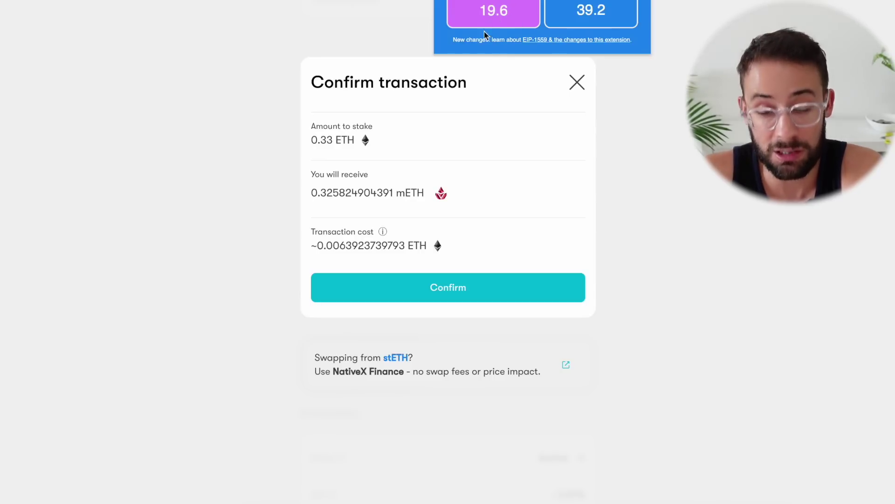
click(485, 242)
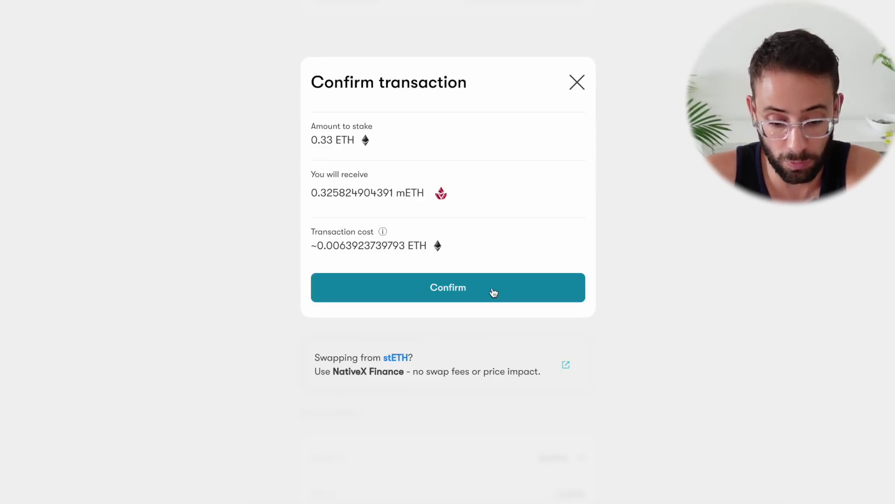
Confirm the 0.33 ETH stake in the wallet with the gas fee set to Low, and add mETH to the wallet
click(451, 289)
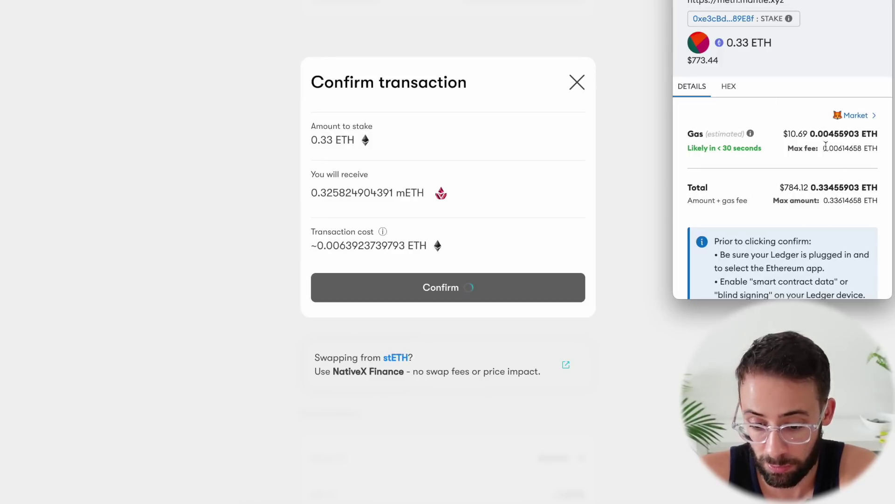
click(858, 116)
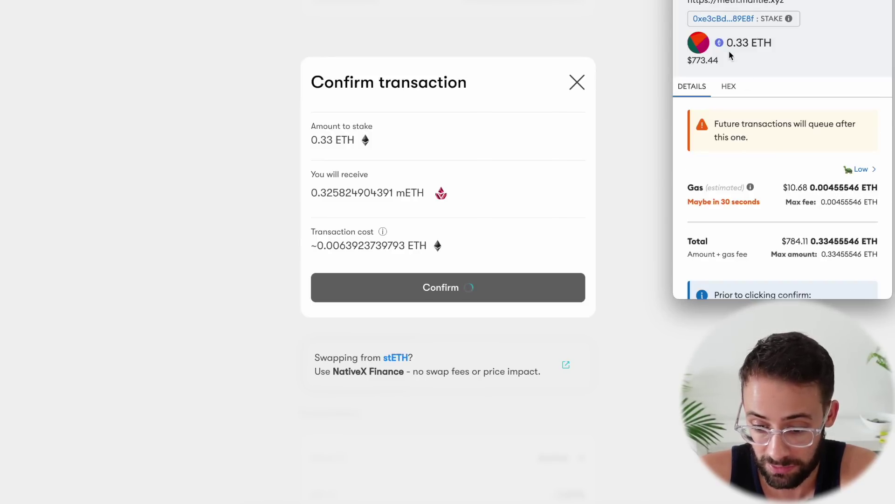
scroll(862, 179, down, 3)
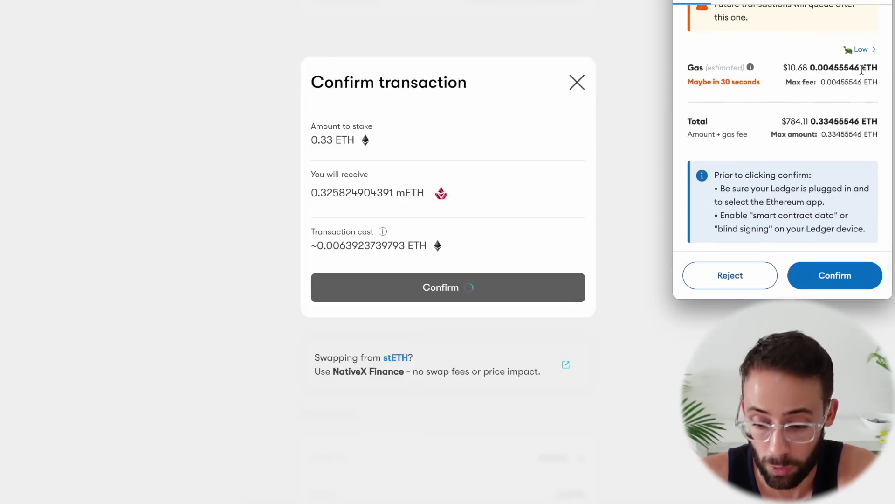
click(837, 276)
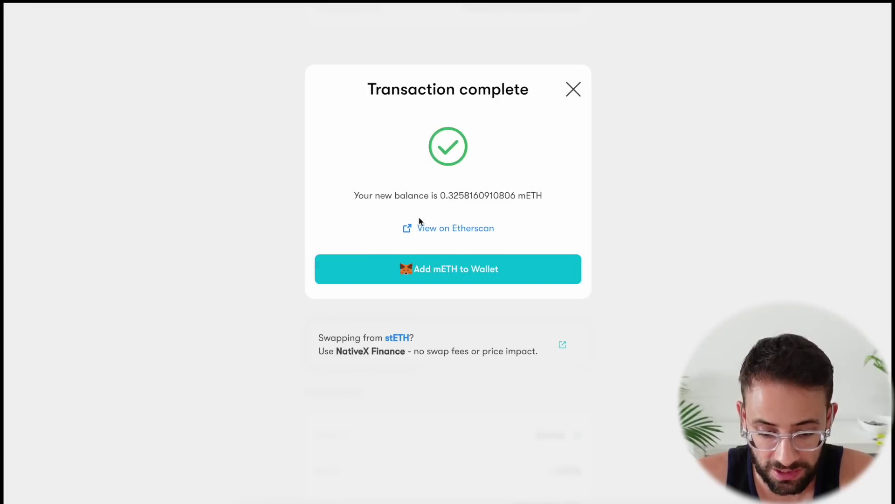
click(501, 275)
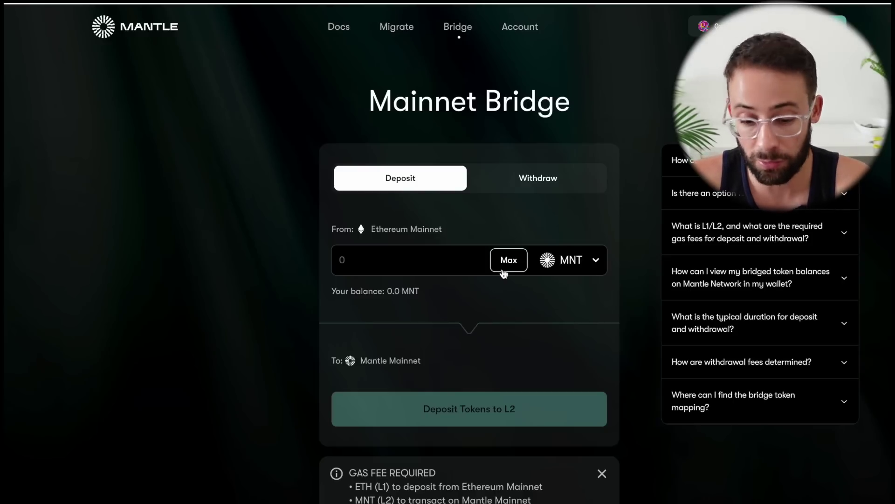
Choose mETH as the token to deposit from Ethereum Mainnet to Mantle Mainnet and set the maximum amount, 0.325816091080665772 mETH
click(503, 273)
click(669, 195)
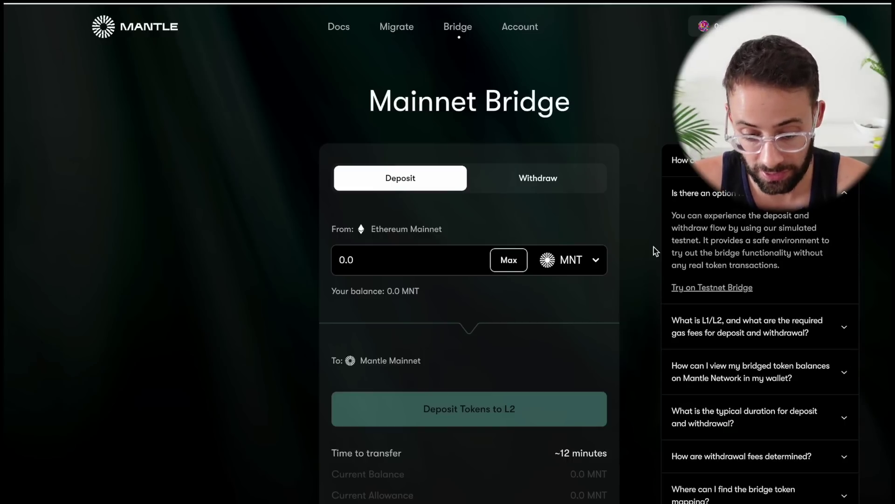
click(596, 259)
scroll(503, 337, down, 2)
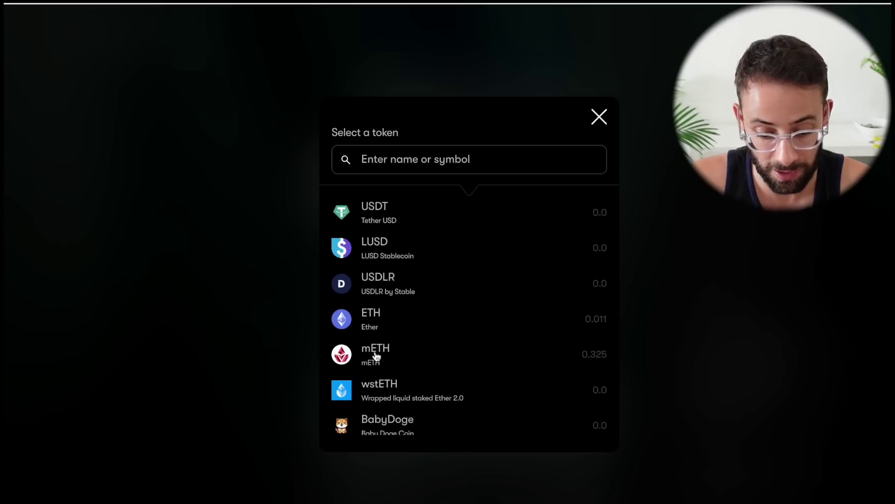
click(413, 357)
click(511, 260)
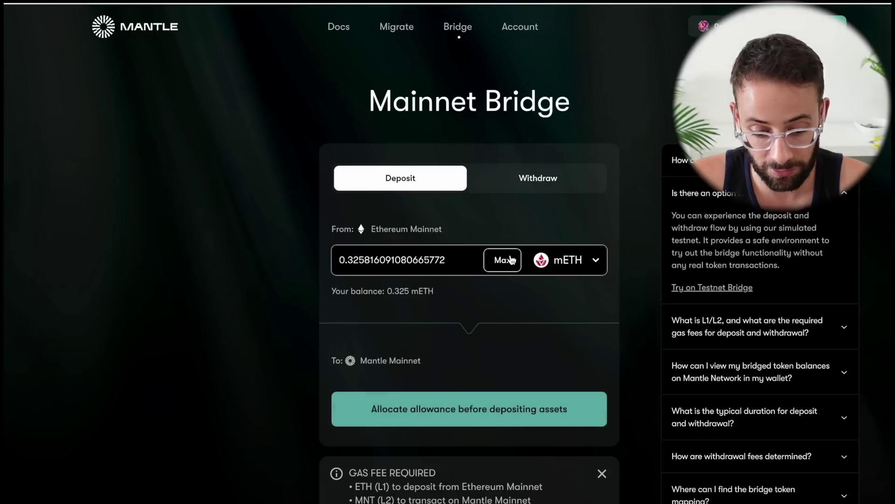
Allocate the mETH allowance for the bridge, approve it in the wallet, and review the deposit's transfer time and amount to receive
click(534, 420)
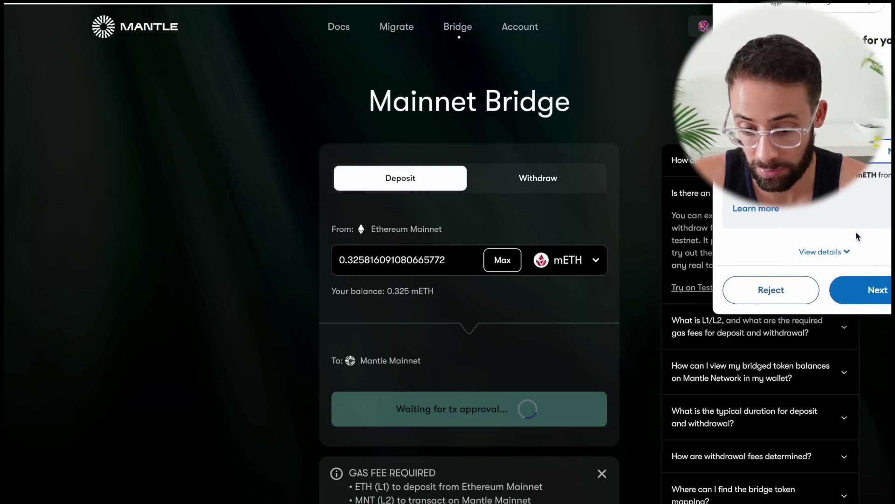
click(868, 289)
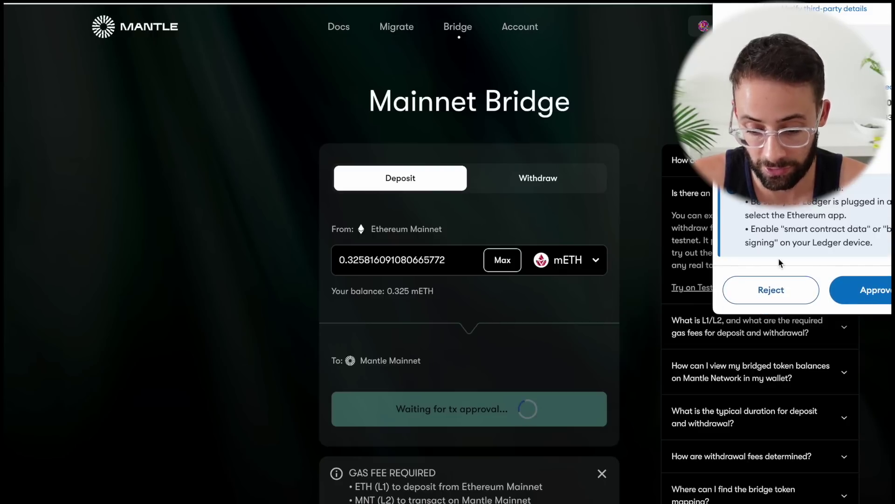
click(873, 289)
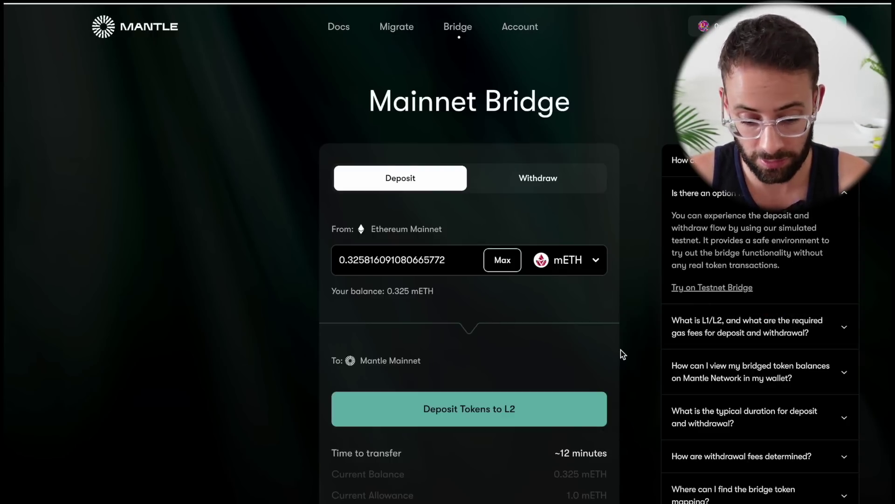
scroll(620, 354, down, 1)
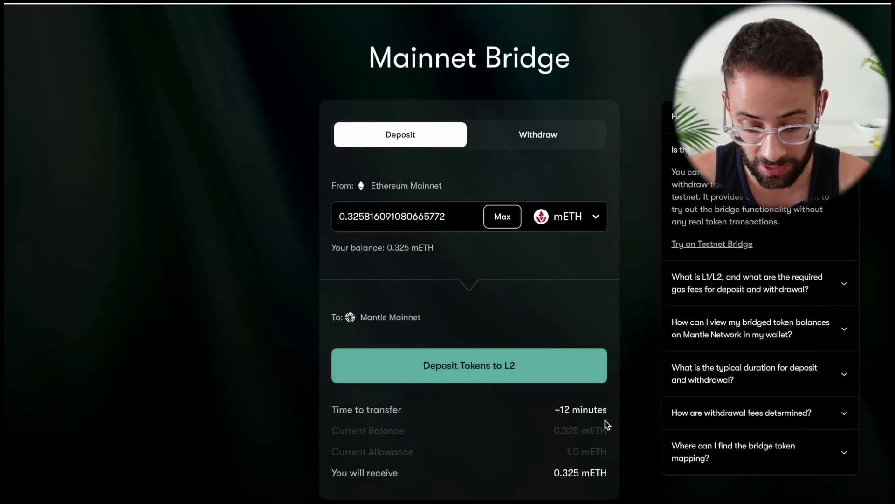
scroll(570, 431, down, 1)
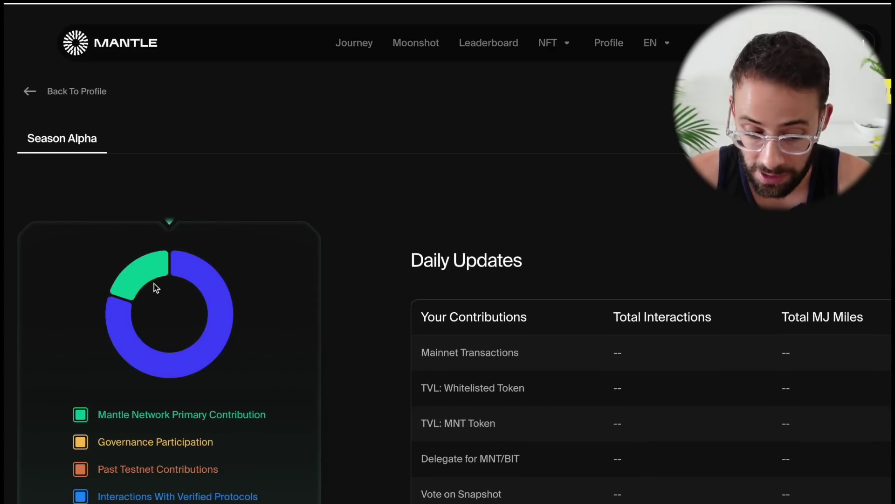
Review the Season Alpha miles breakdown and the Daily Updates contributions table, including Bridging on Mainnet, in Mantle Journey
scroll(167, 308, down, 1)
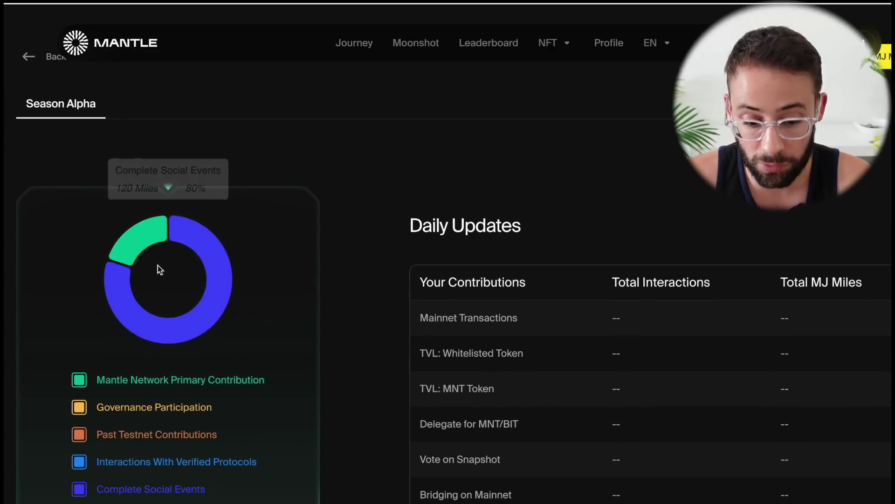
scroll(383, 228, down, 2)
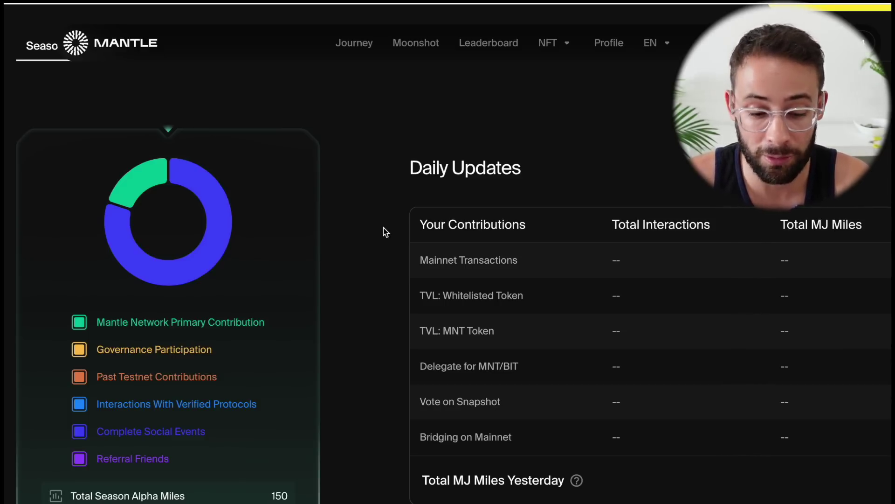
scroll(383, 228, down, 1)
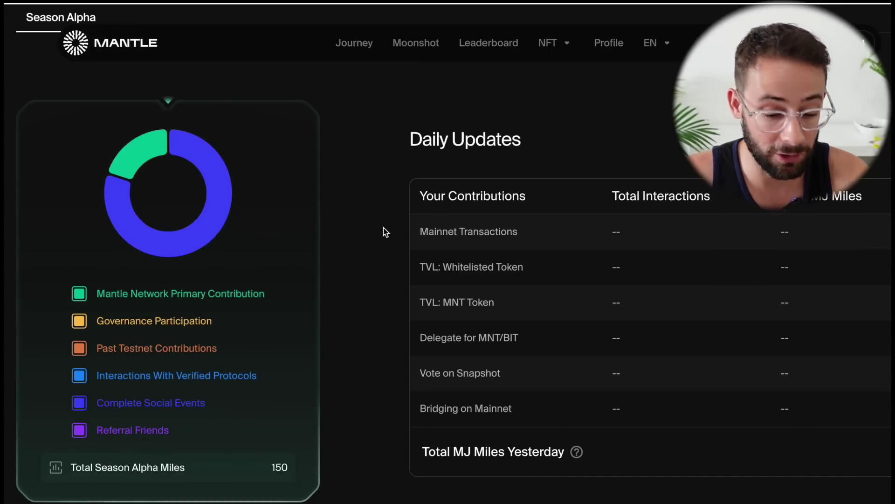
scroll(383, 228, down, 1)
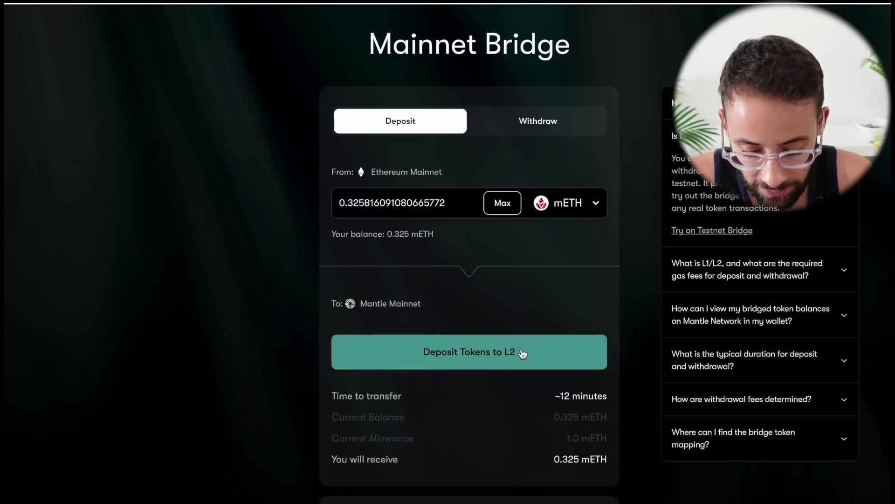
Submit and confirm the bridge deposit of 0.325816091080665772 mETH to Mantle, and review the gas fee in the wallet request
click(522, 353)
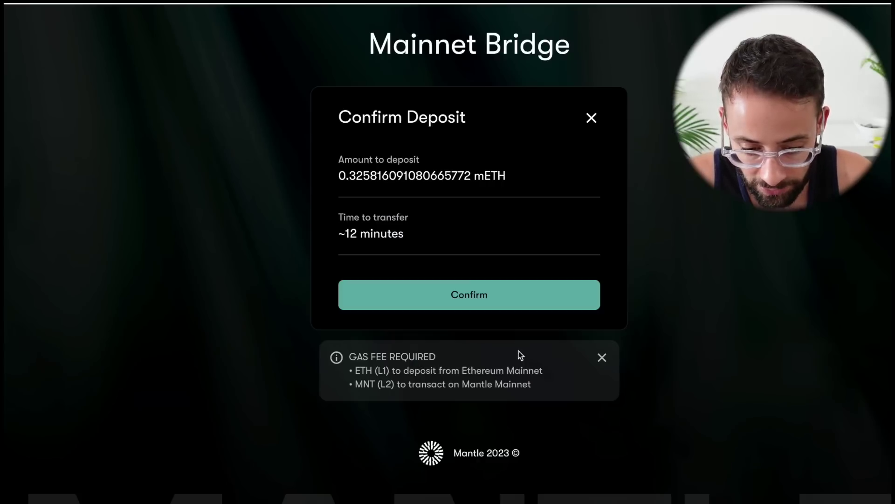
click(425, 304)
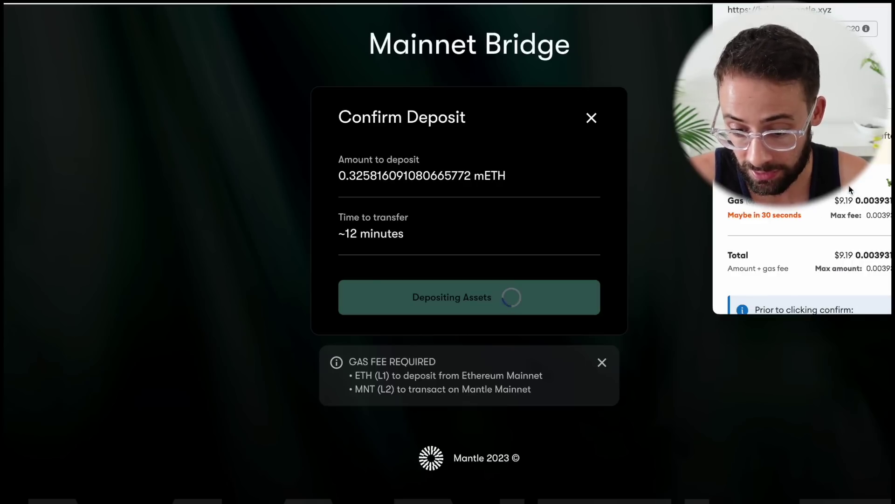
scroll(848, 183, down, 5)
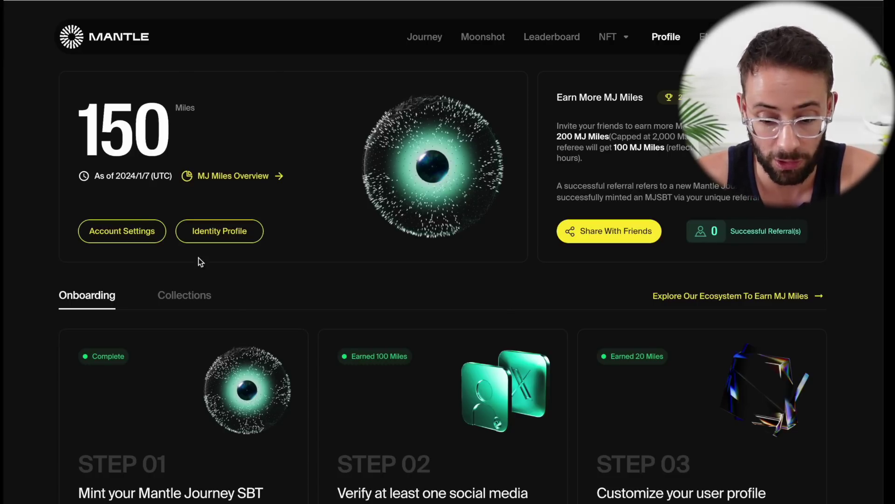
Switch from the Mantle Journey profile to Lendle and examine its lending markets, checking the supply and borrow rates for mETH
scroll(370, 209, down, 2)
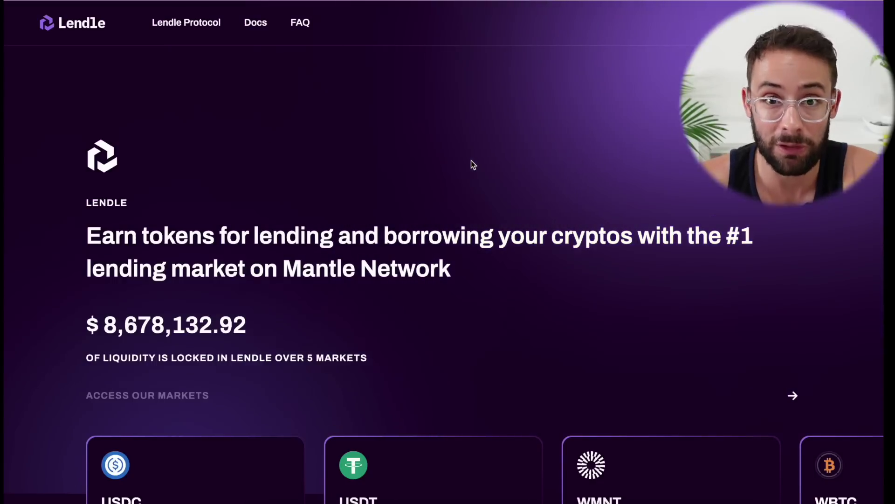
scroll(470, 160, down, 1)
scroll(370, 219, up, 1)
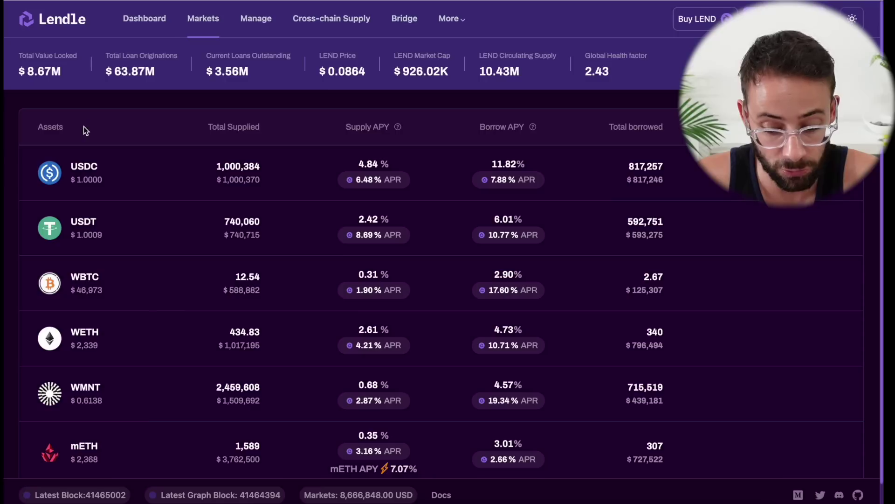
scroll(142, 226, down, 1)
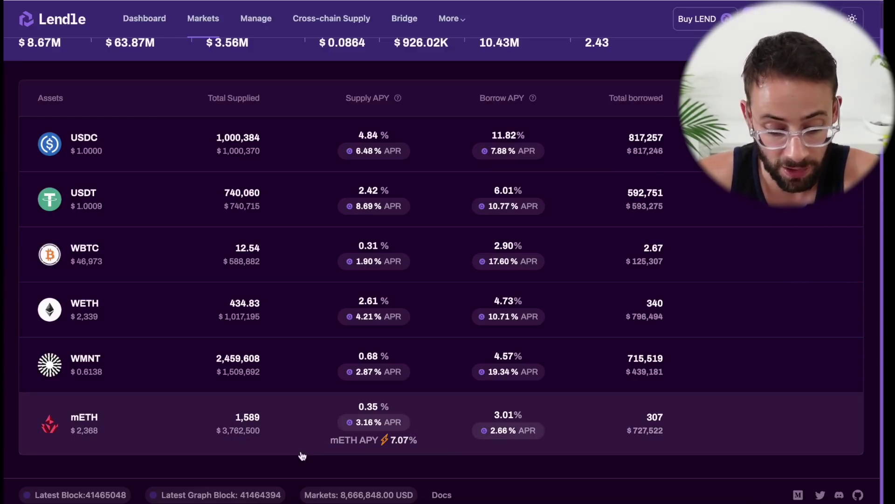
mouse_move(539, 437)
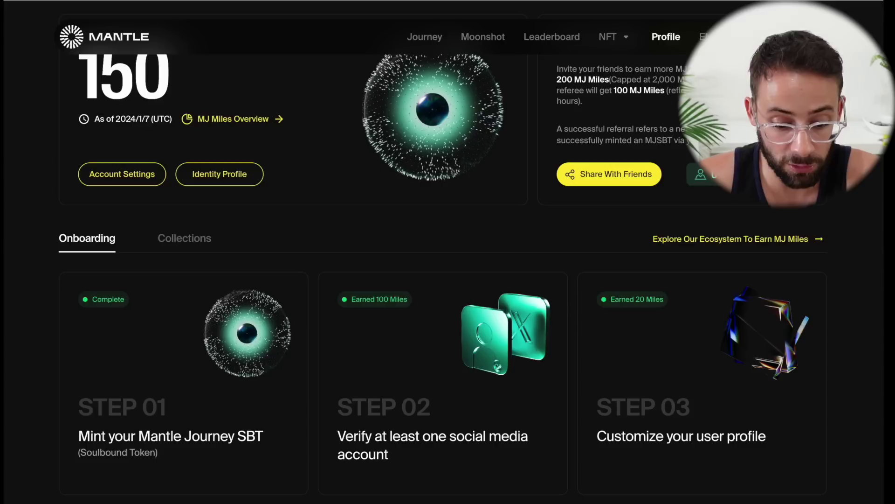
Examine the Liquidity Provision miles under Interactions With Verified Protocols and the Season Alpha overview in Mantle Journey
scroll(279, 174, up, 1)
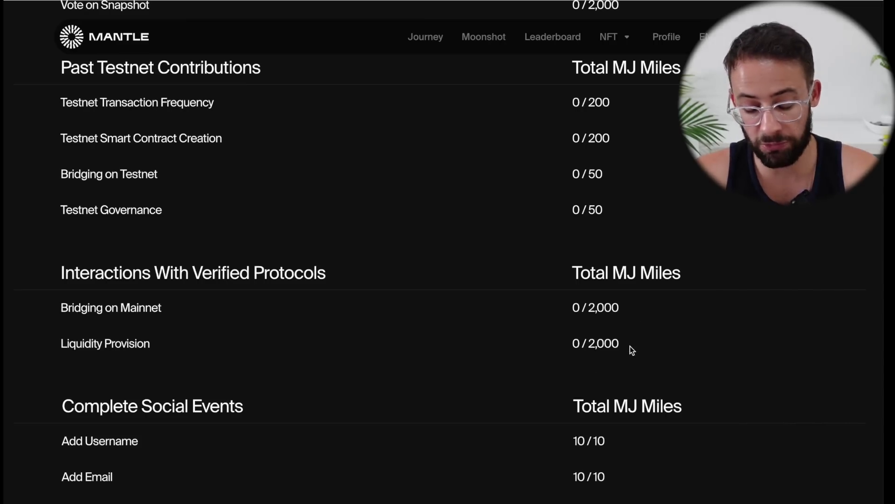
drag(625, 346, 566, 344)
click(123, 341)
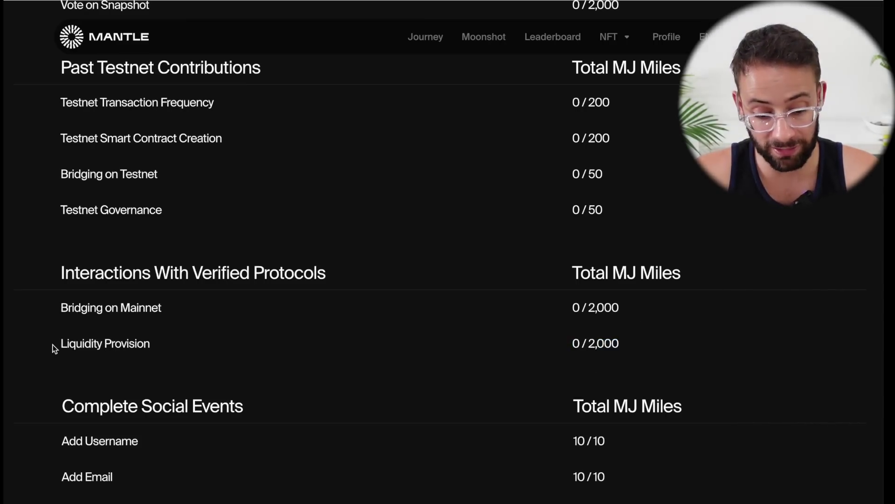
drag(54, 346, 165, 349)
click(172, 349)
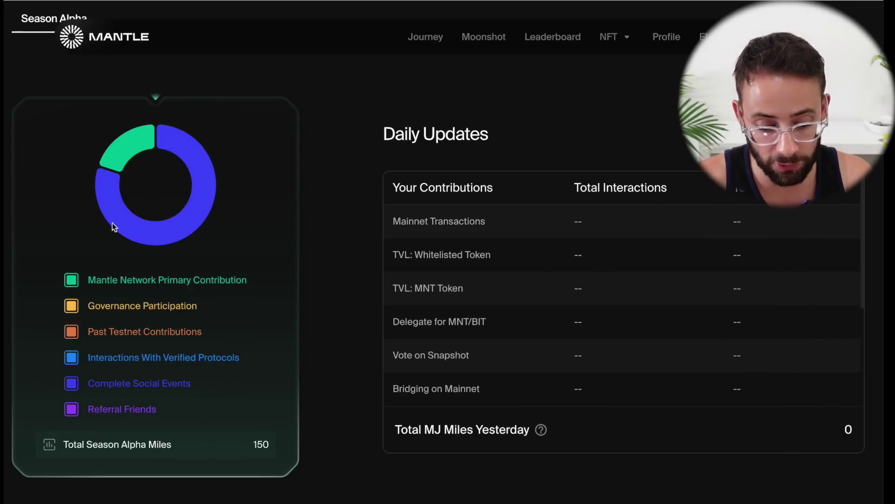
scroll(317, 326, up, 3)
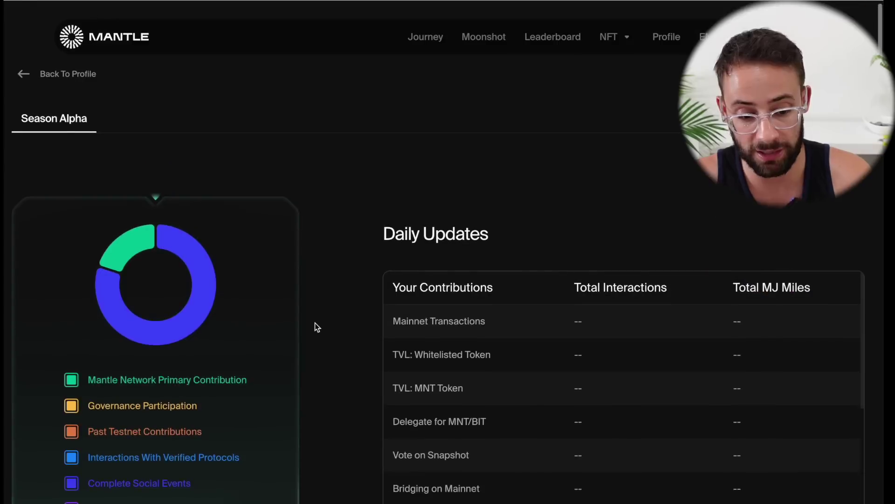